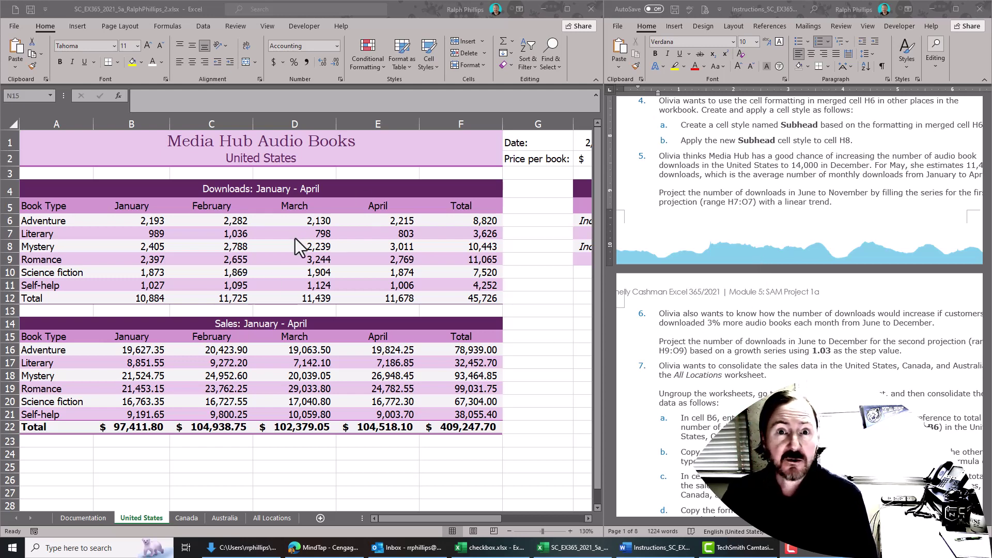
Scroll right to bring the Download Projections table into view
scroll(759, 252, "up", 3)
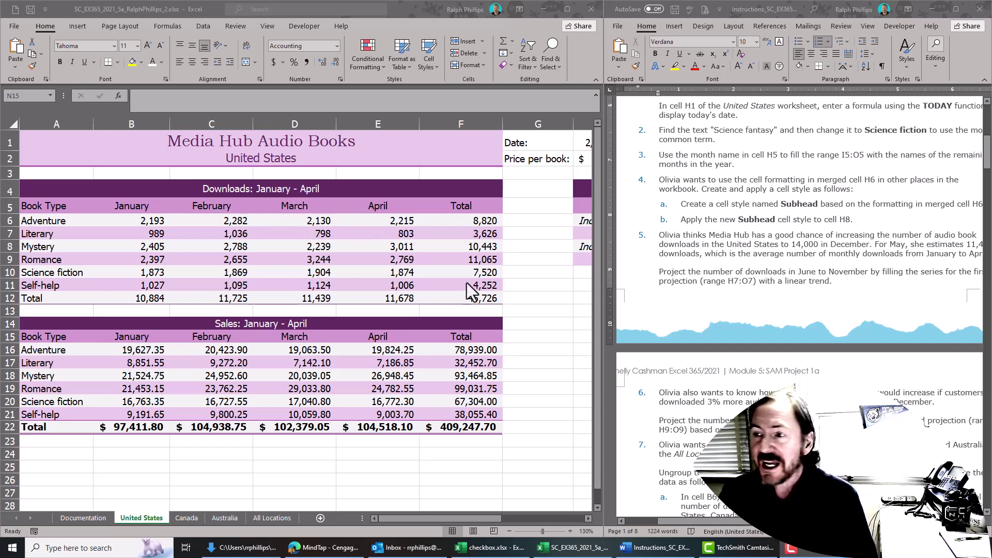
scroll(780, 266, "up", 2)
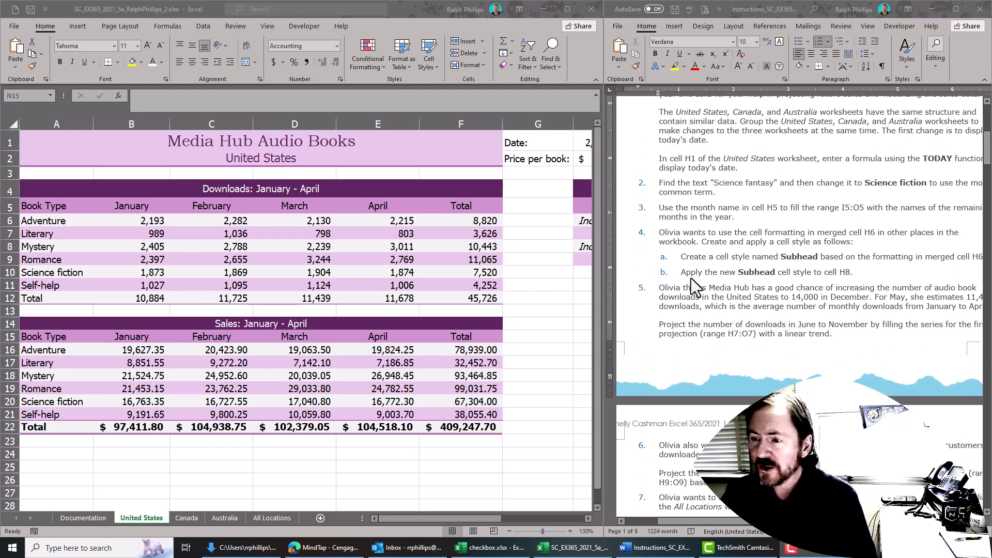
scroll(712, 308, "down", 1)
scroll(717, 303, "down", 1)
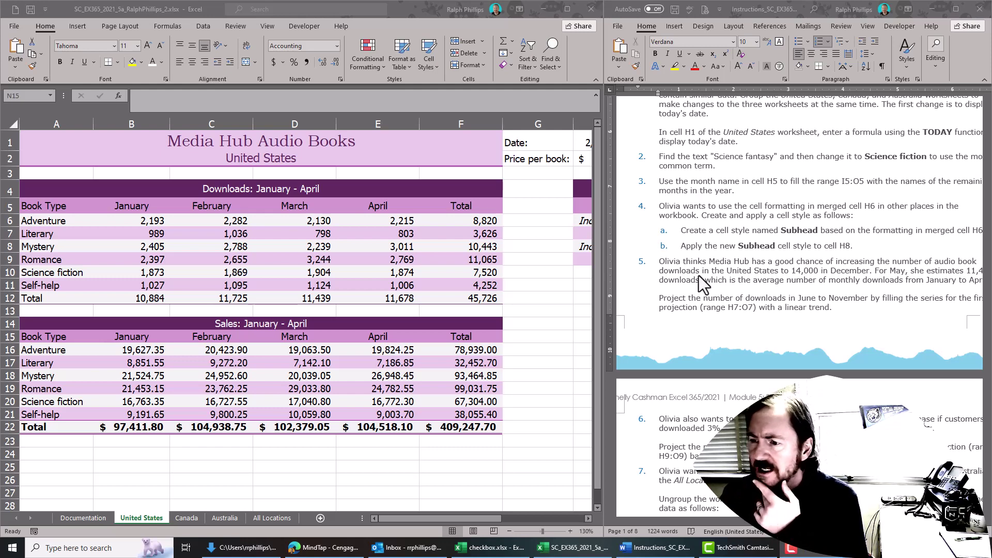
scroll(699, 277, "down", 5)
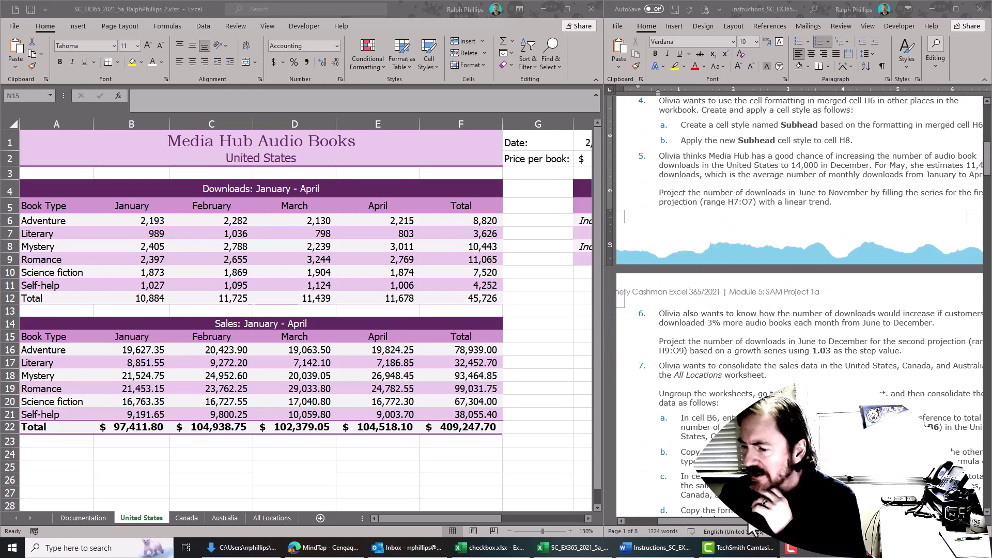
scroll(692, 521, "right", 2)
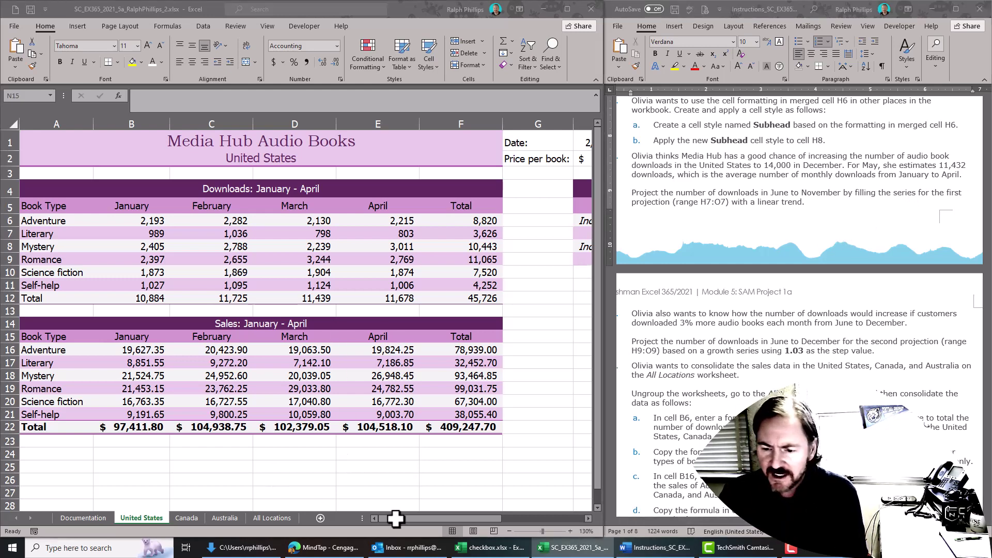
left_click_drag(427, 520, 582, 524)
left_click(126, 312)
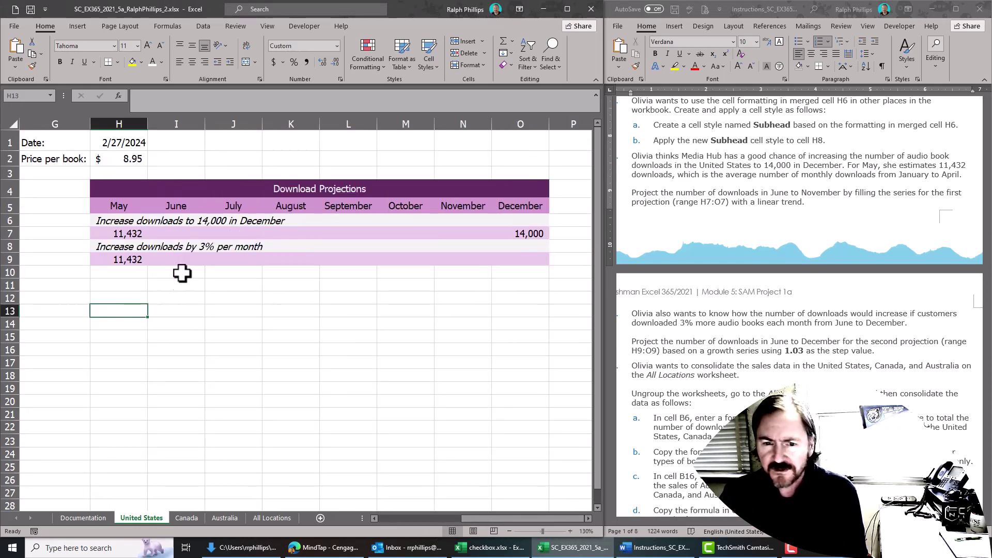
Check both projection descriptions, the 11,432 May value and the January–April totals' average
left_click(162, 233)
left_click(110, 222)
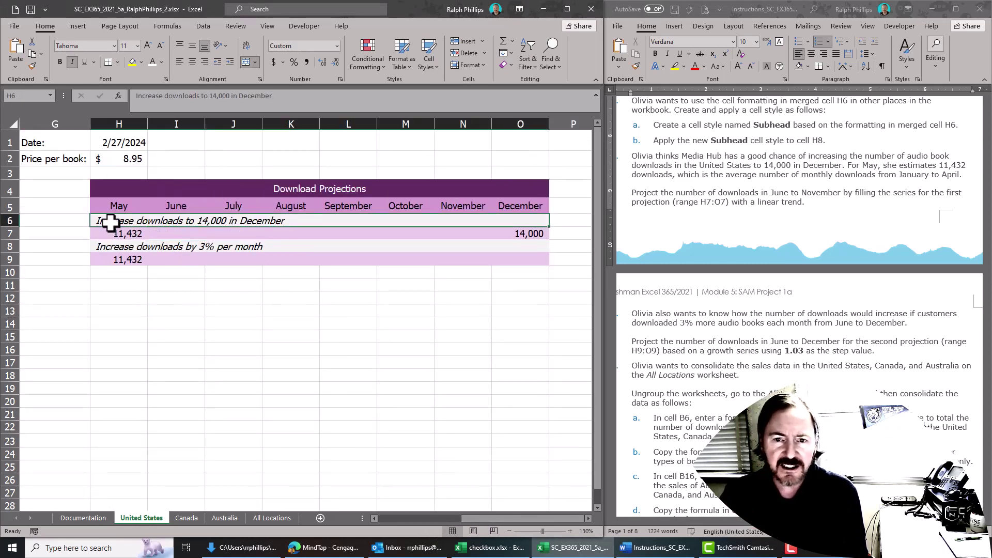
left_click(106, 248)
left_click(136, 310)
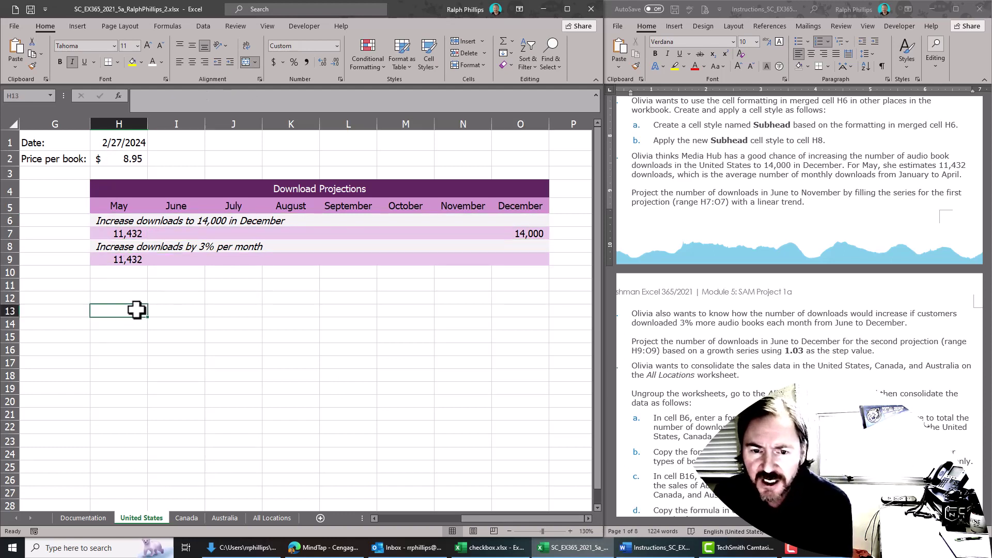
left_click(130, 234)
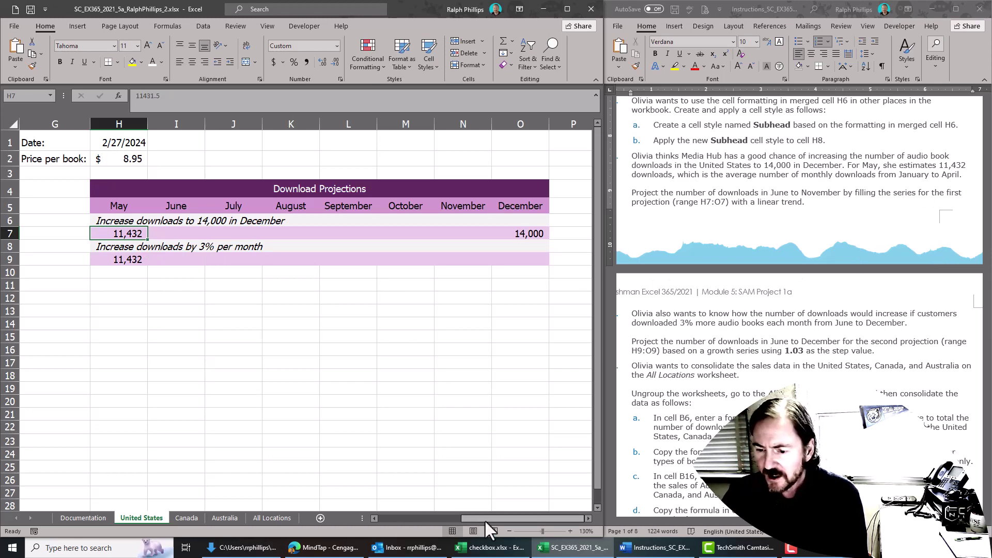
left_click_drag(484, 520, 324, 519)
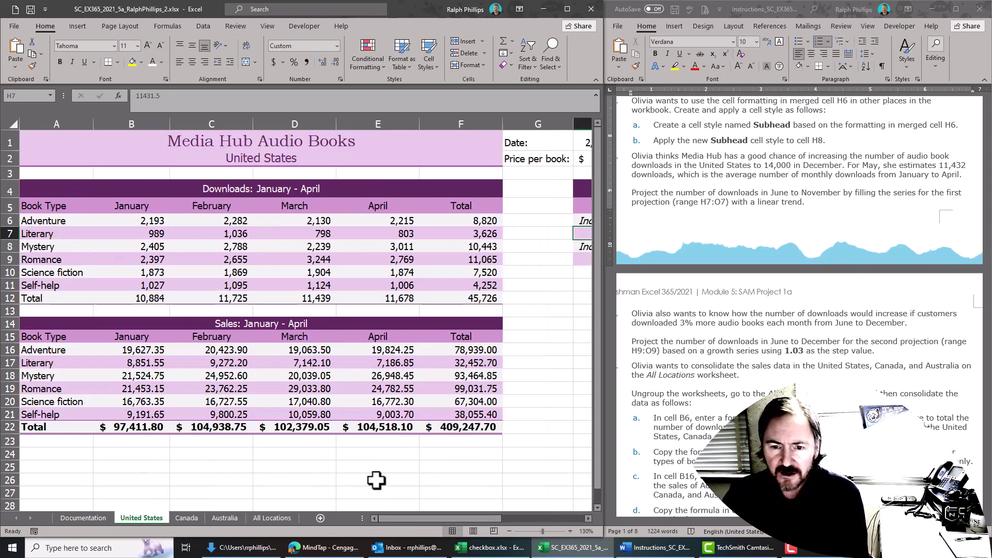
left_click_drag(158, 299, 387, 299)
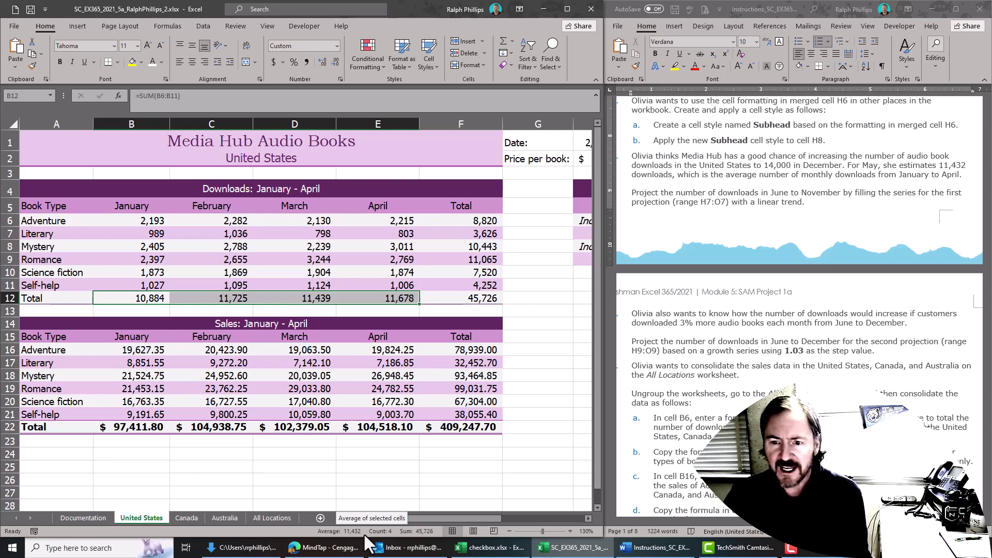
Select May through December of the first projection row (H7:O7)
left_click_drag(496, 519, 505, 519)
left_click(348, 402)
left_click_drag(140, 234, 527, 233)
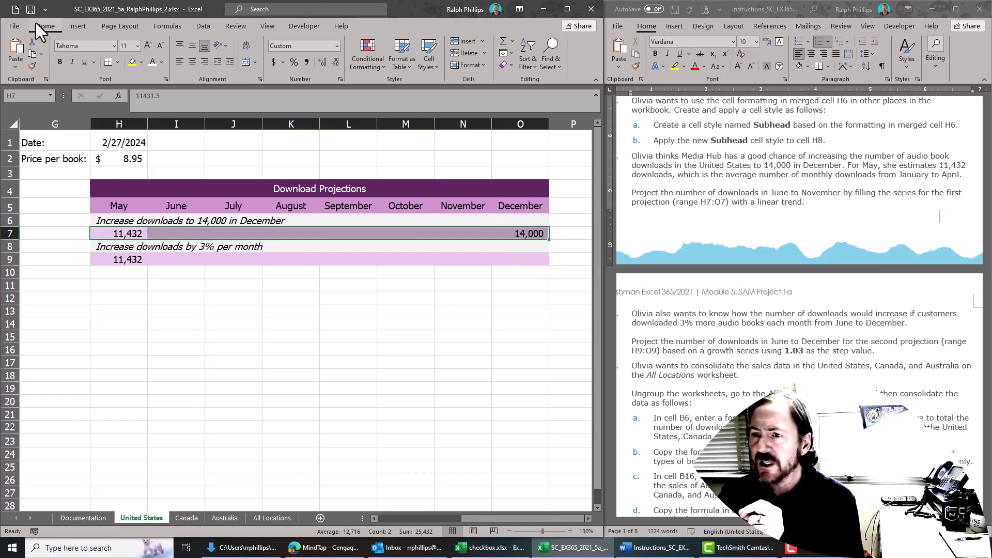
Fill H7:O7 as a linear trend series by rows, running from 11,432 up to 14,000
left_click(511, 54)
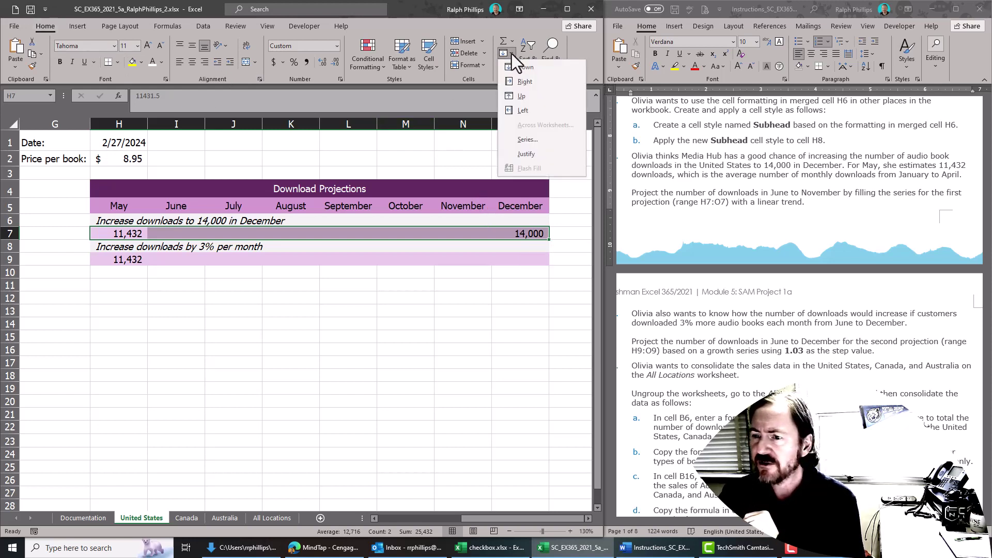
left_click(532, 140)
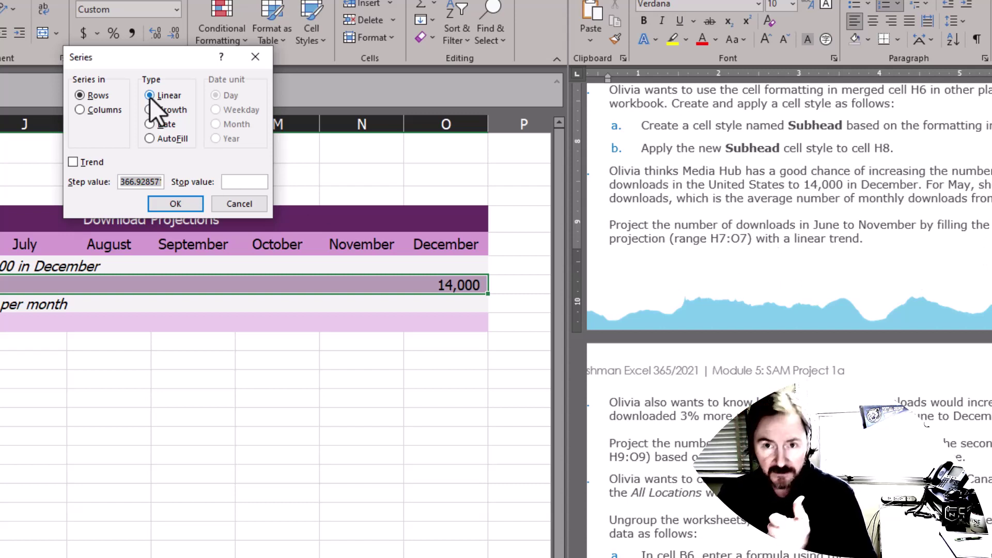
left_click(73, 161)
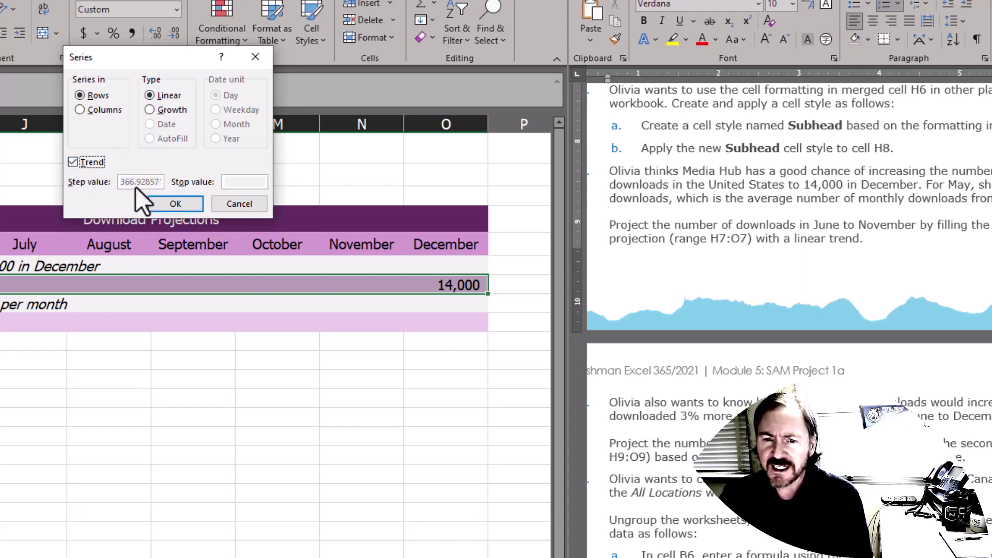
left_click(188, 206)
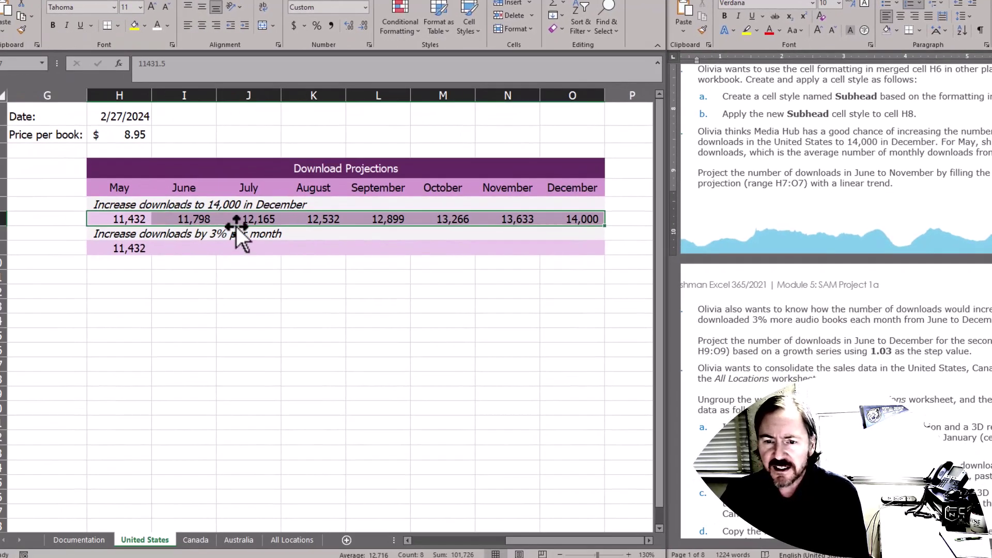
left_click(445, 292)
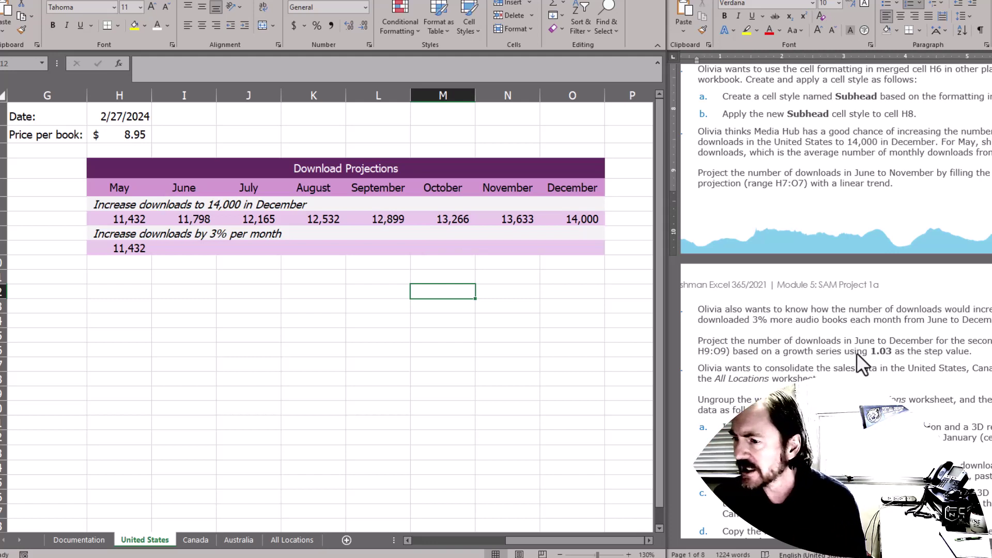
Enter a June formula in the 3% row multiplying May's 11,432 by 1.03
scroll(845, 338, "down", 1)
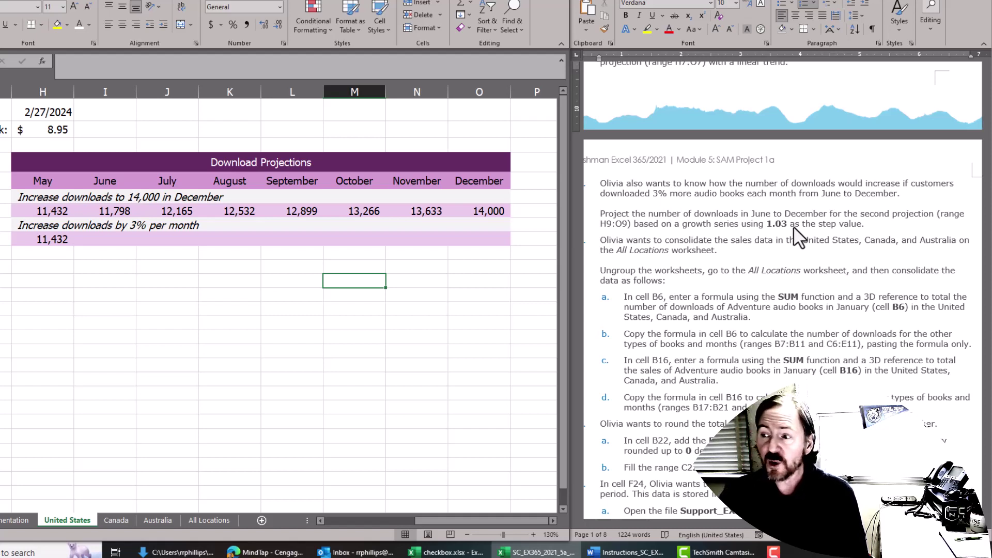
left_click(150, 294)
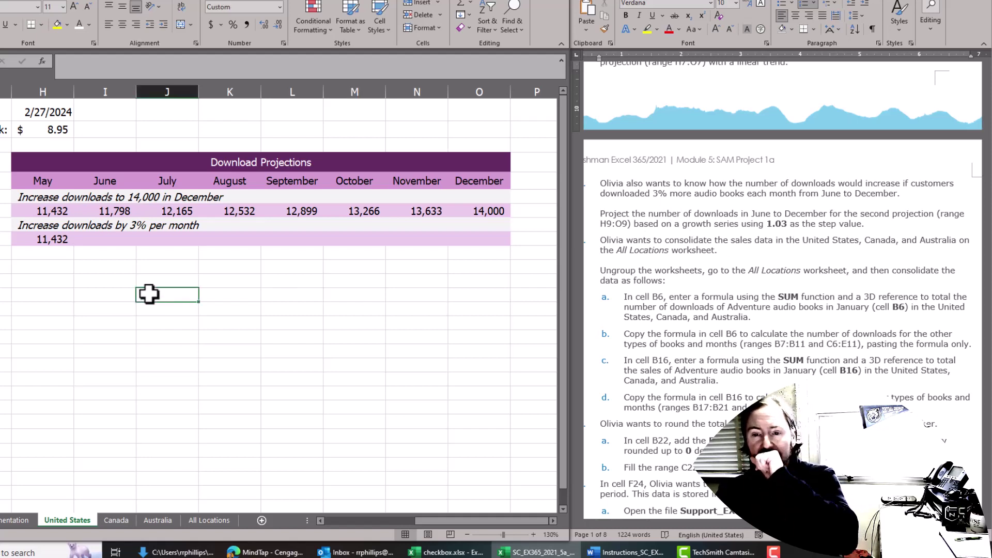
left_click(112, 240)
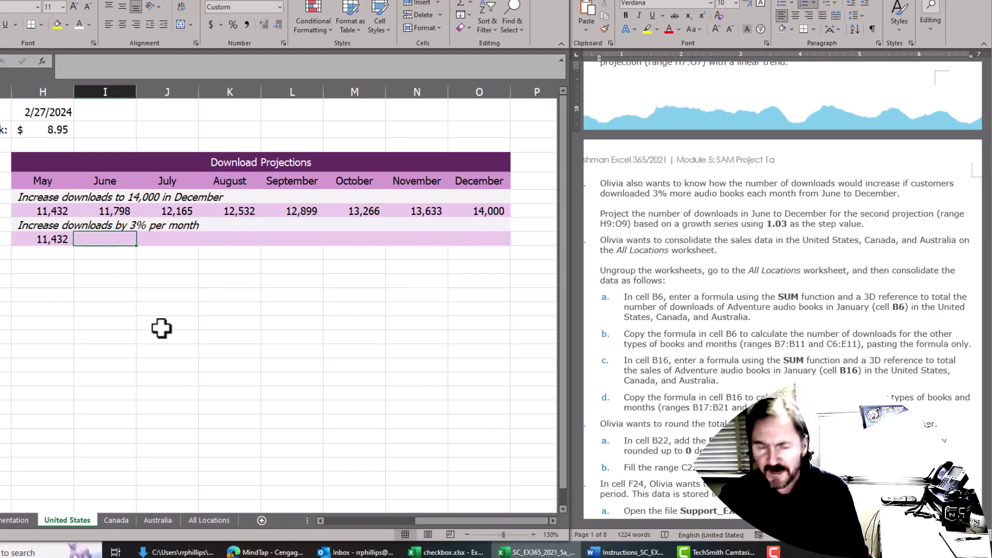
type("=")
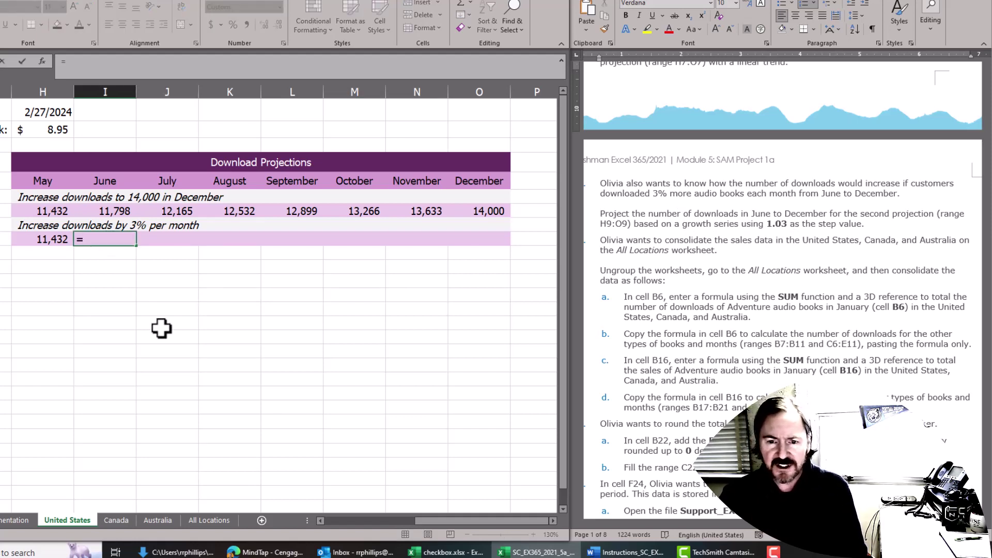
left_click(61, 237)
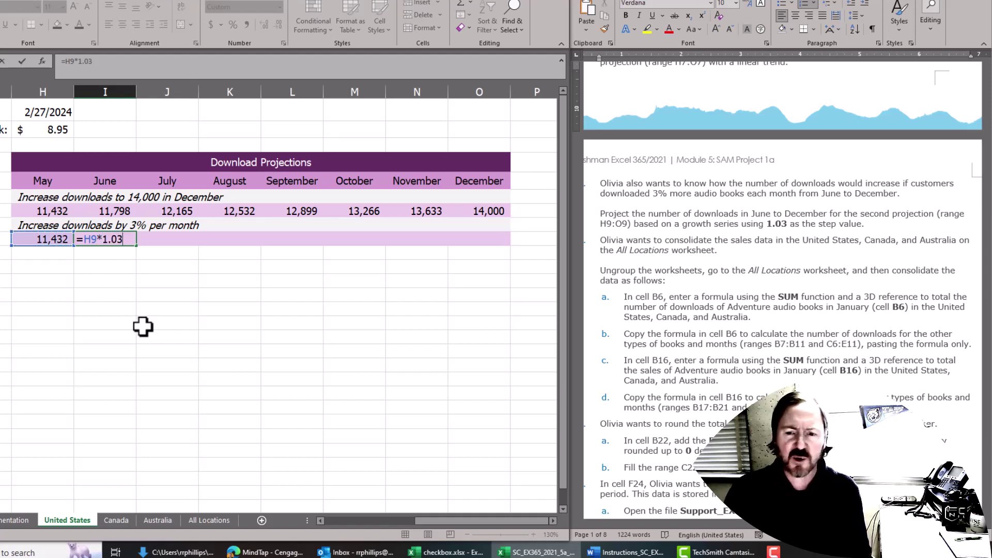
type("*1.03")
key("Return")
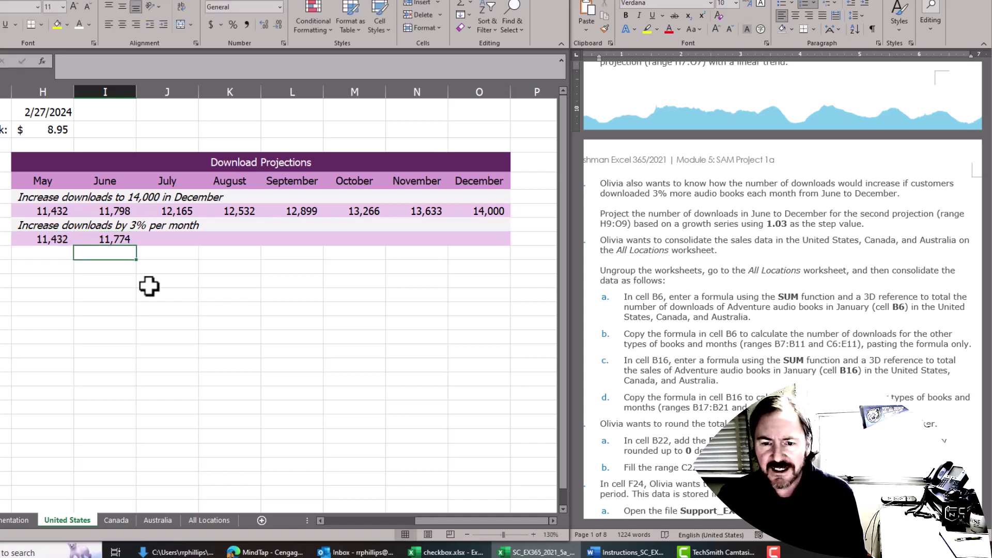
Extend the growth formula through December, then undo so June–December are empty again
left_click(113, 239)
left_click_drag(136, 246, 485, 240)
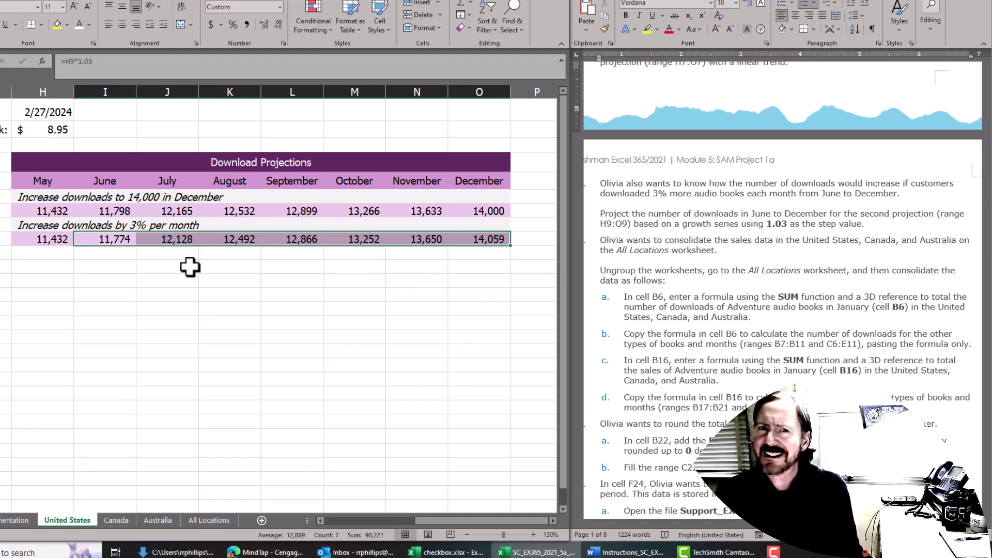
key("ctrl+z")
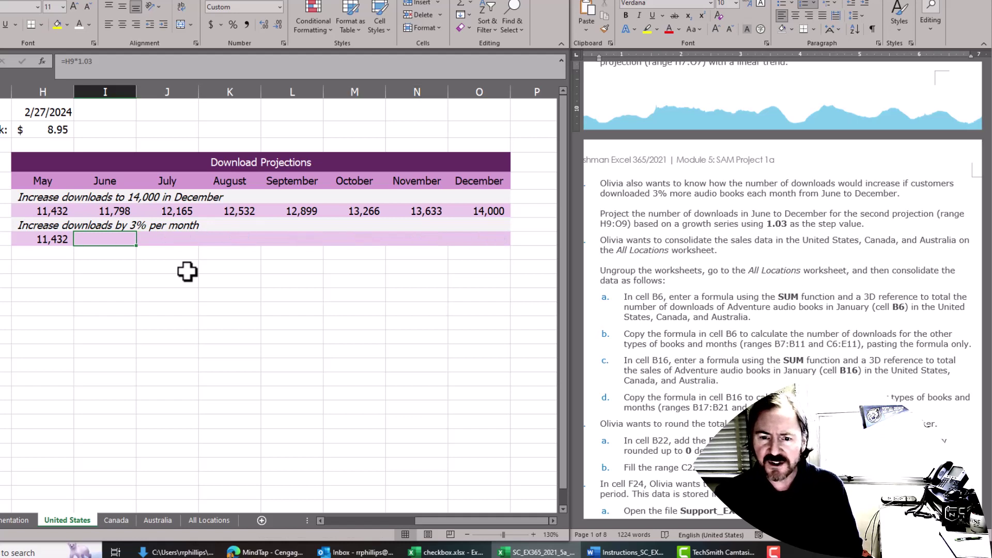
Fill H9:O9 as a growth series by rows with step value 1.03, reaching 14,059
left_click_drag(39, 239, 476, 238)
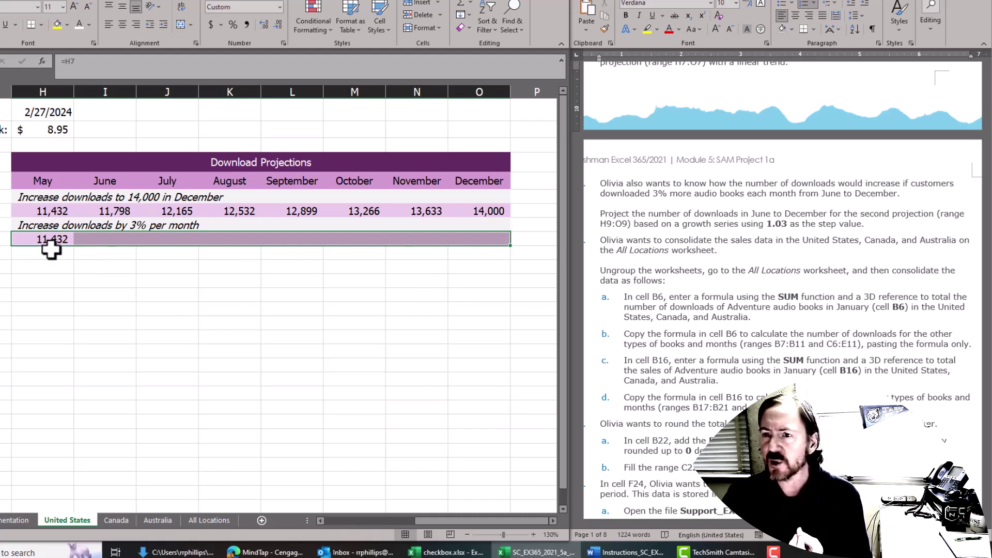
left_click(468, 15)
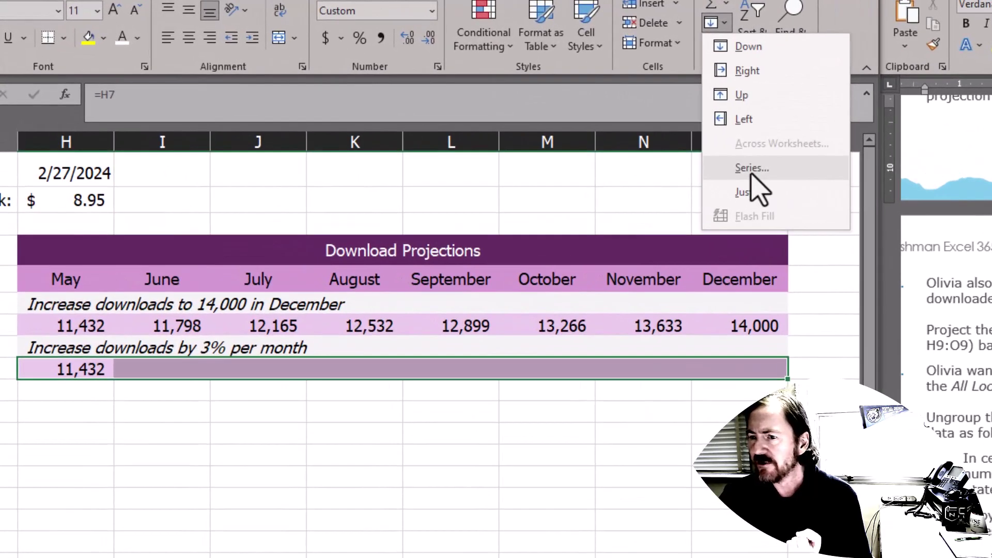
left_click(515, 115)
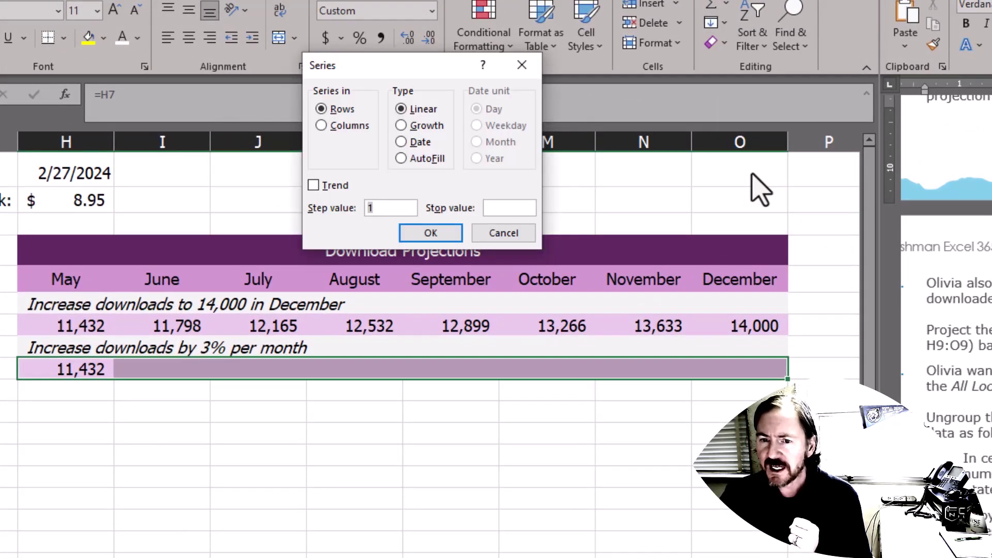
left_click(313, 185)
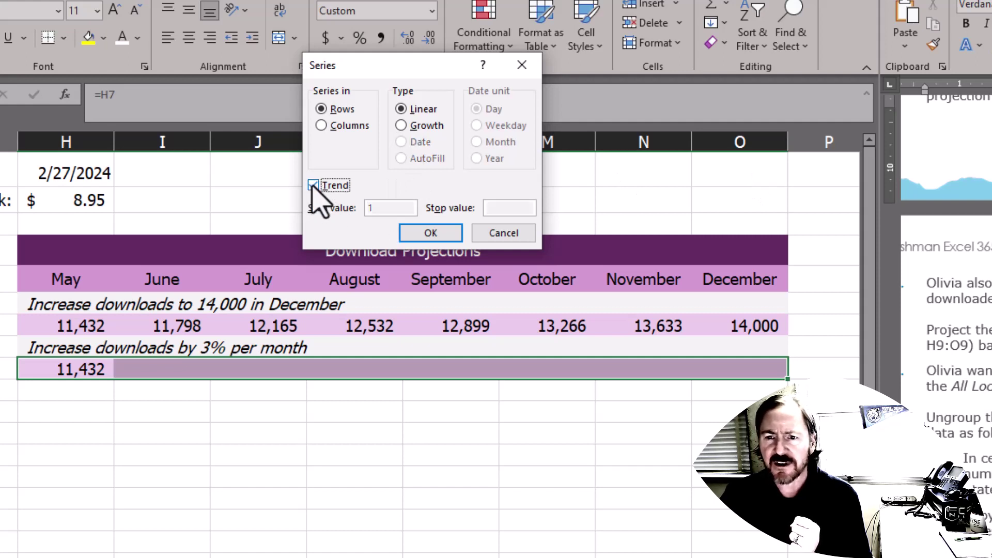
left_click(313, 186)
key("Tab")
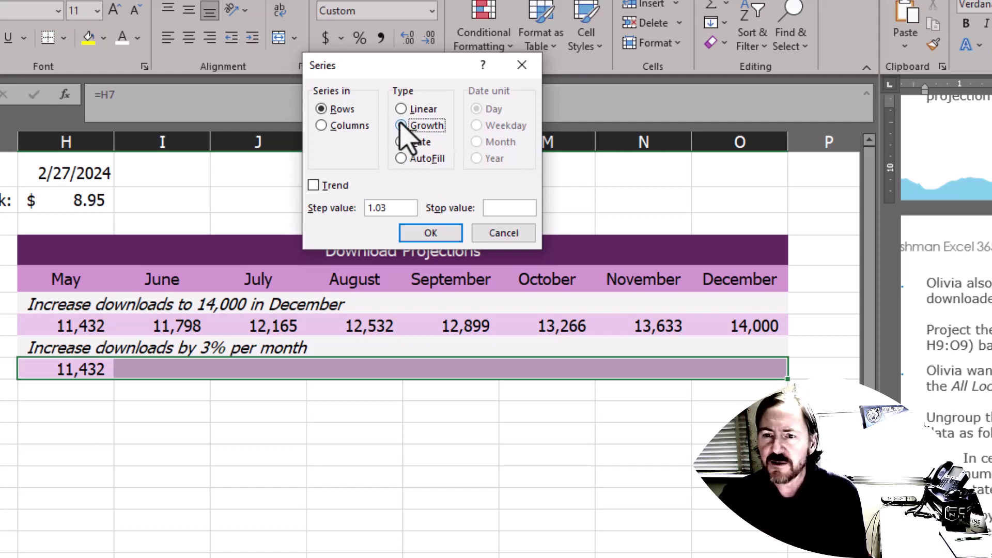
left_click(430, 233)
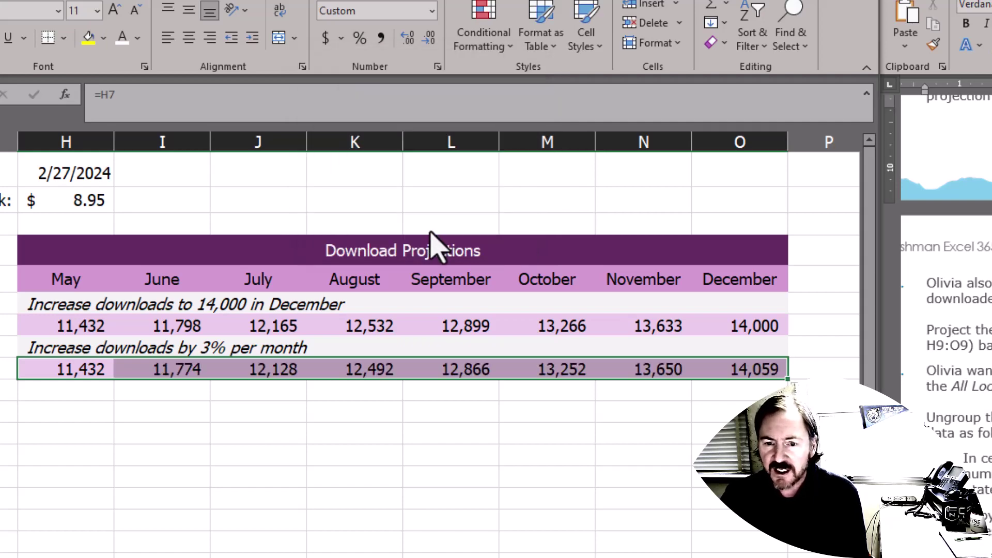
left_click(674, 460)
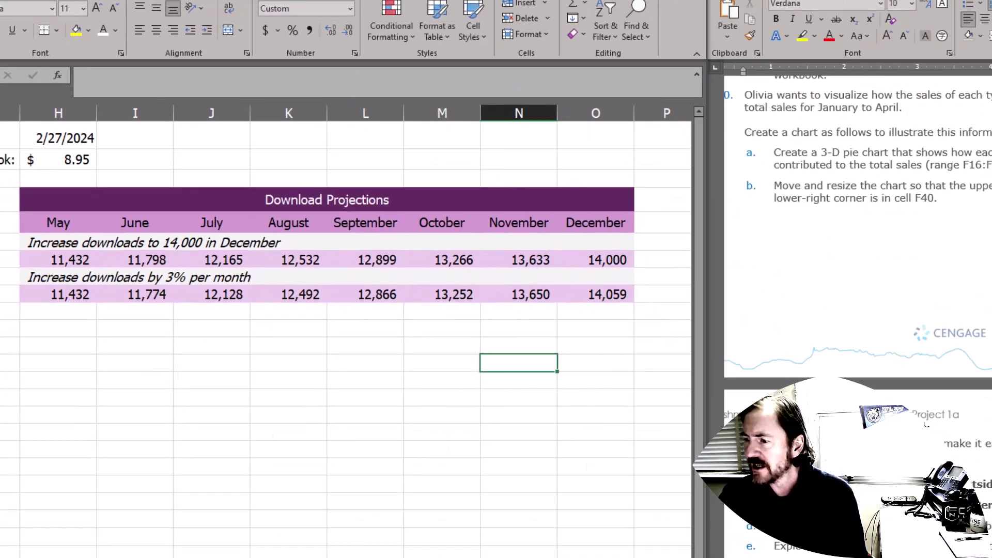
Select October through December of the linear 14,000 row to compare with the figure
scroll(986, 378, "down", 15)
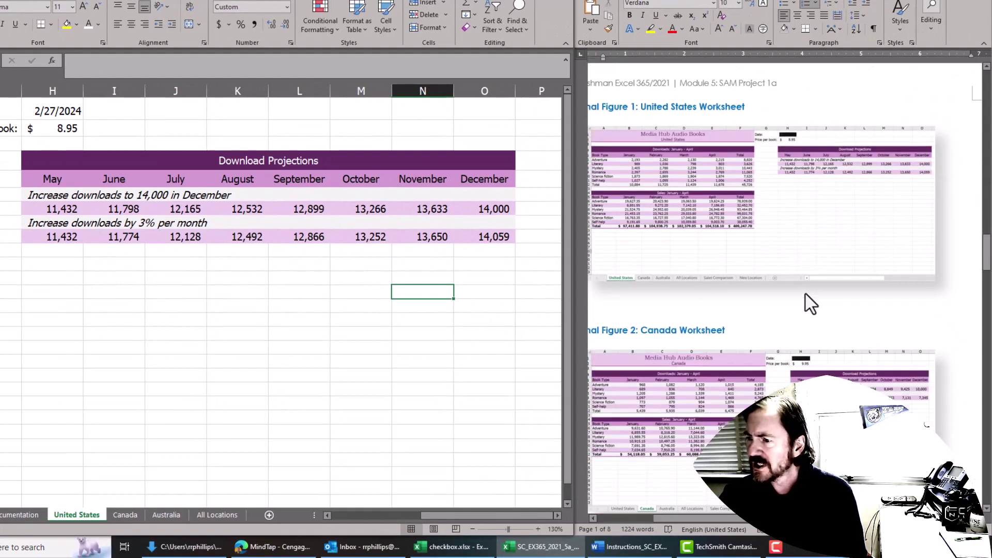
scroll(810, 303, "down", 2)
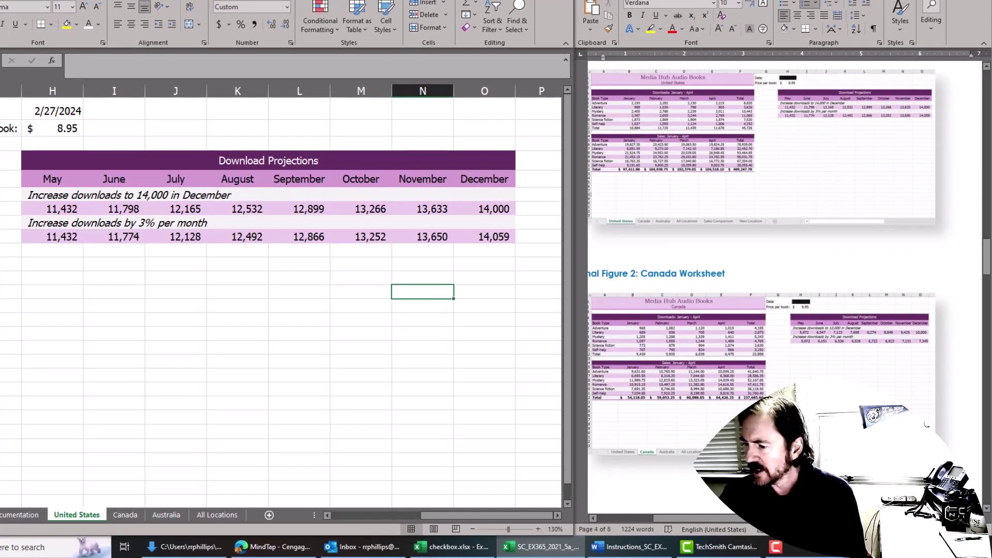
scroll(785, 289, "up", 5)
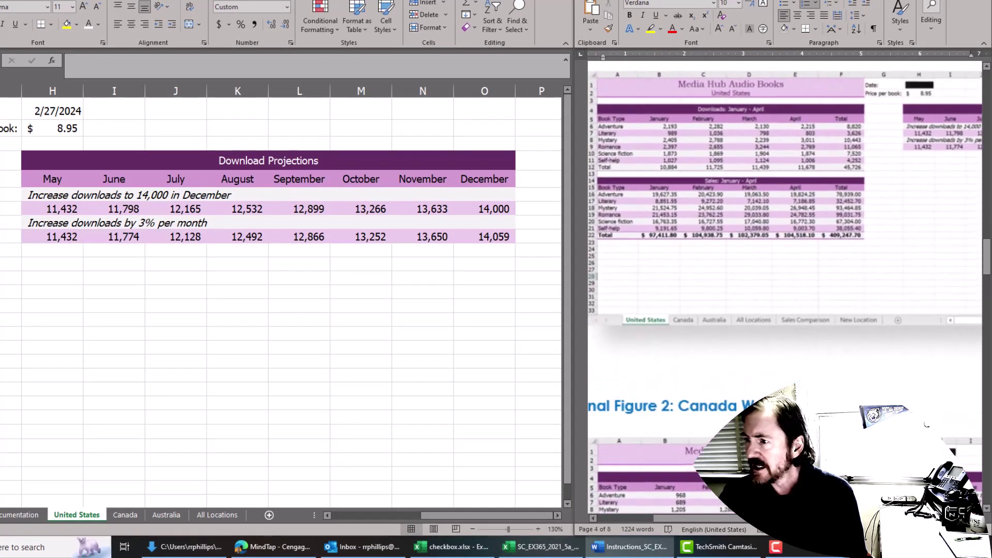
scroll(785, 222, "up", 4, "ctrl")
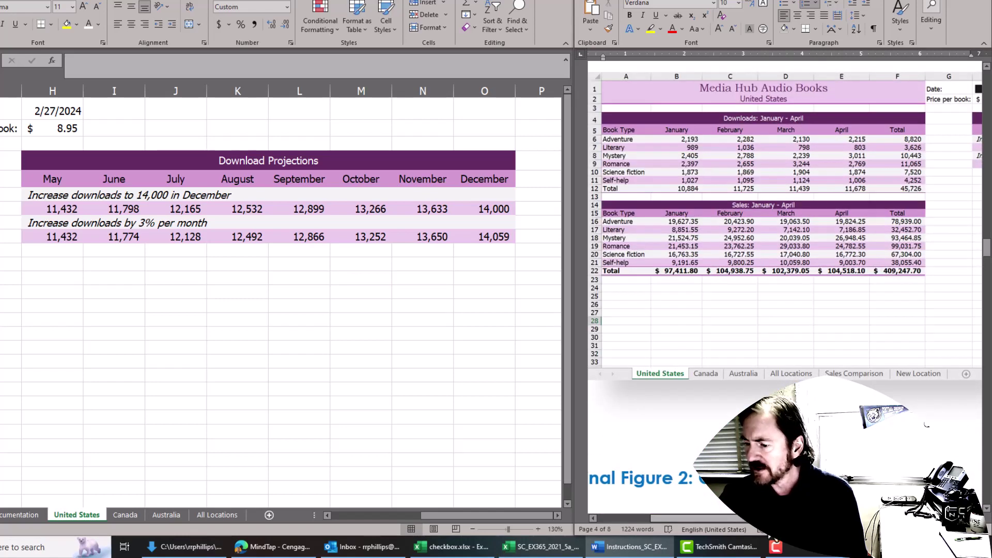
scroll(785, 223, "right", 6)
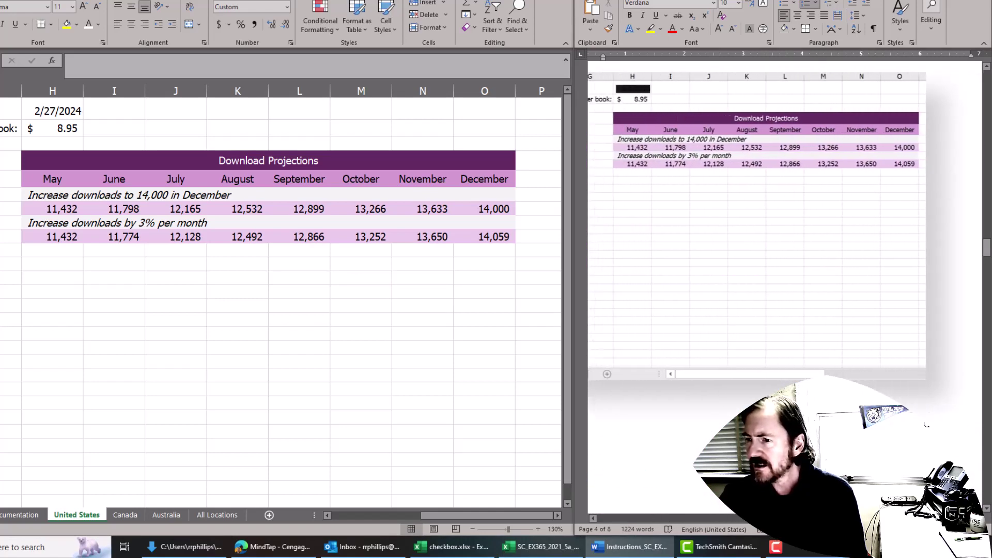
scroll(823, 234, "right", 2)
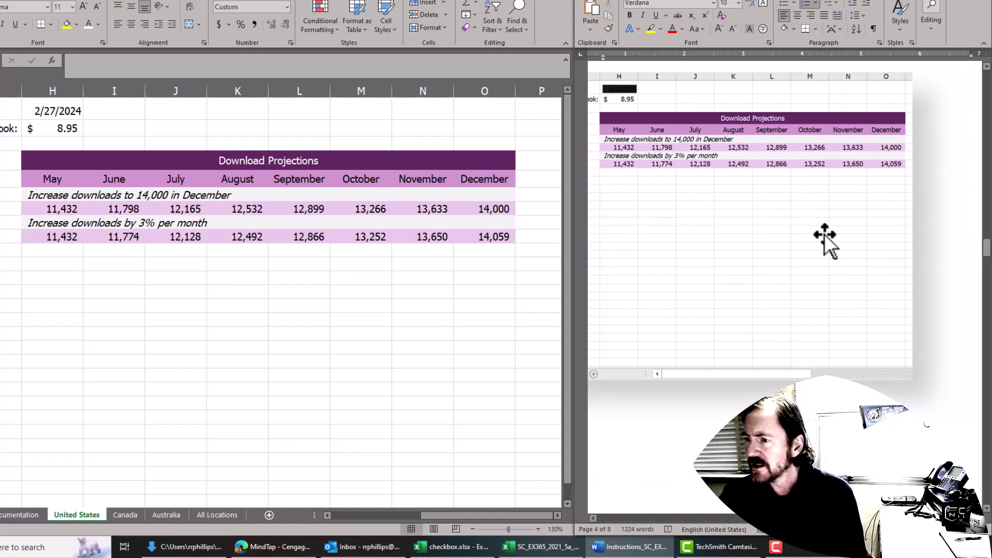
left_click(421, 290)
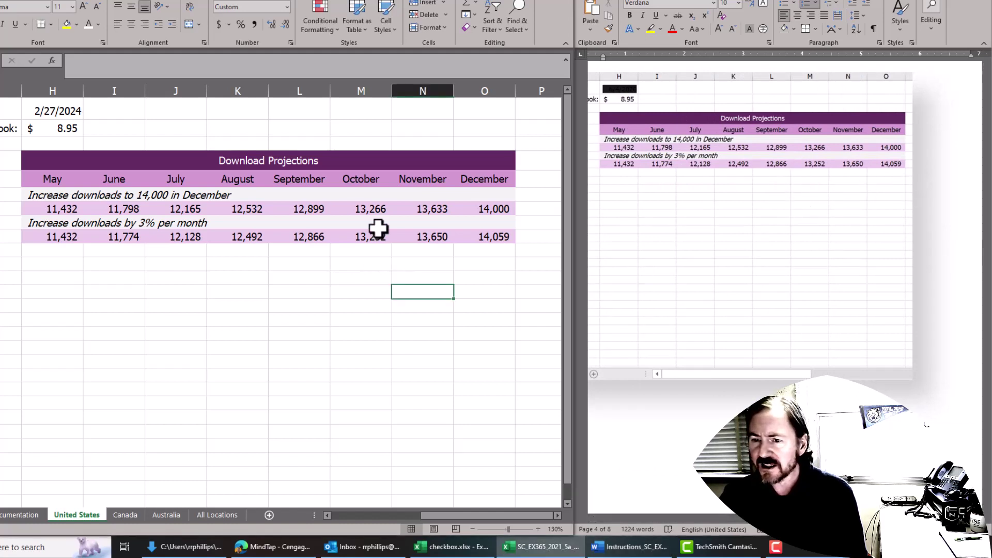
left_click_drag(369, 208, 489, 212)
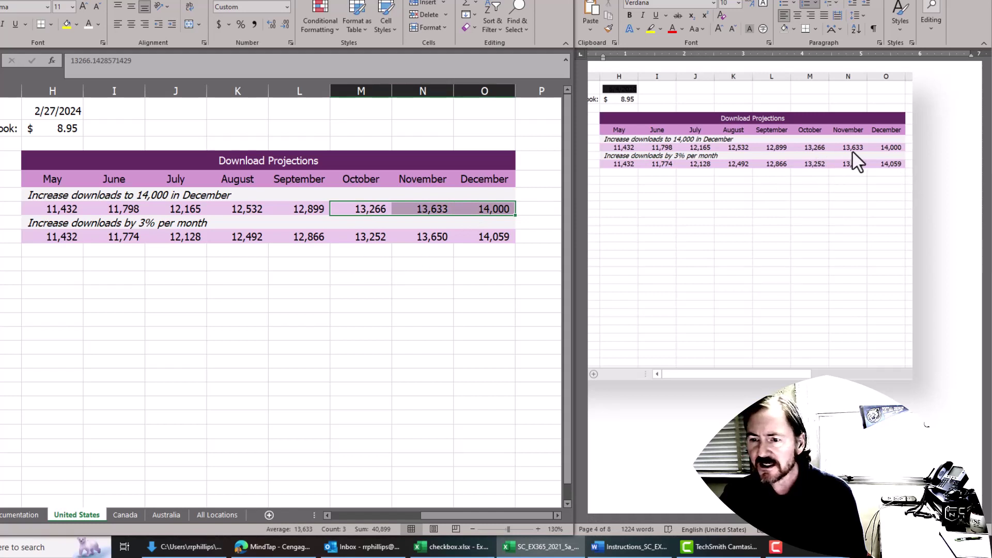
Select October through December of the 3% growth row to compare with the figure
left_click(371, 249)
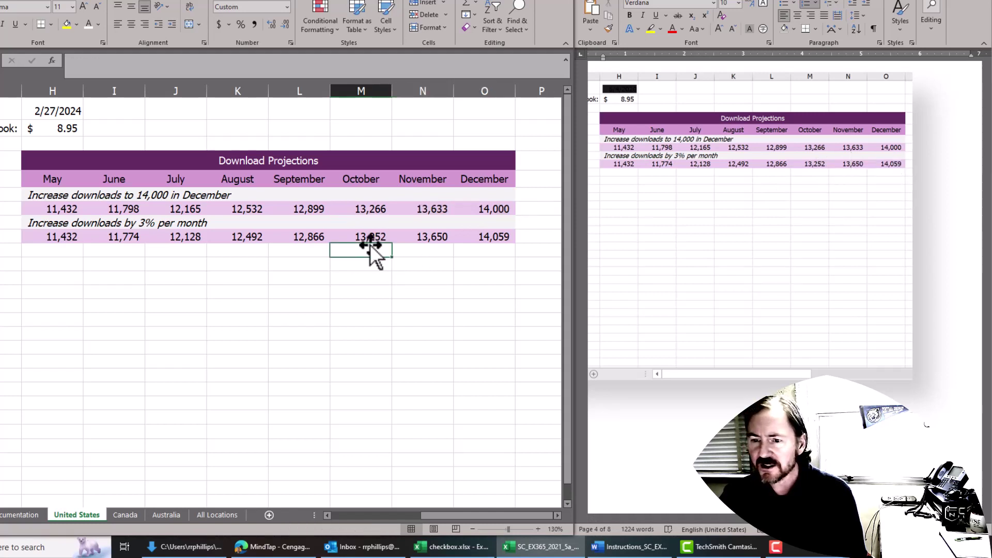
left_click_drag(355, 235, 505, 236)
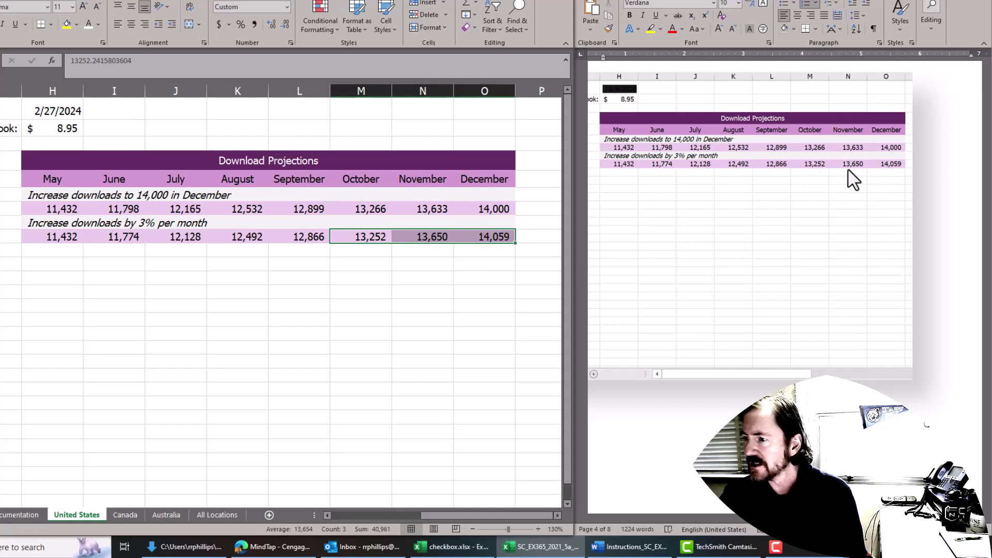
left_click(344, 305)
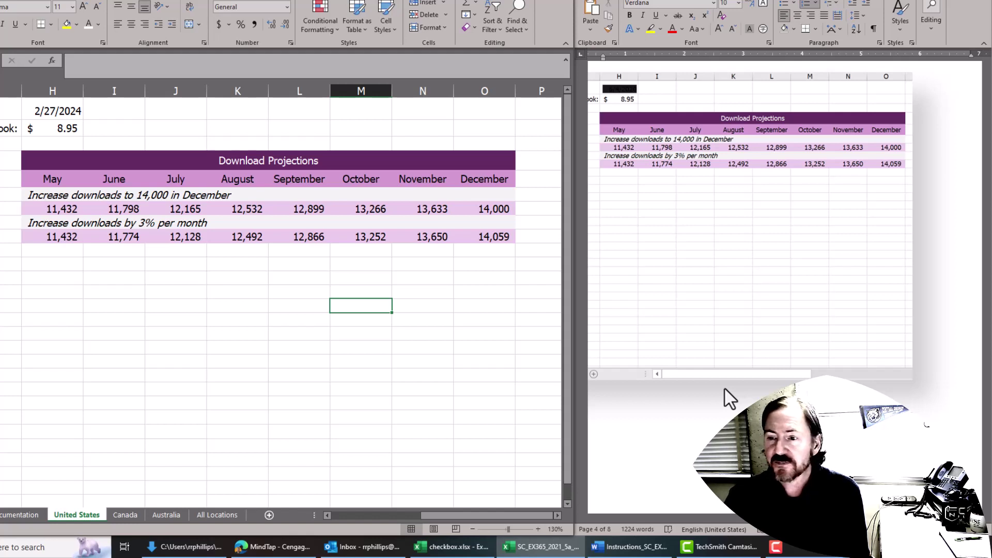
Select the whole Download Projections table in the instructions document for comparison
left_click(680, 428)
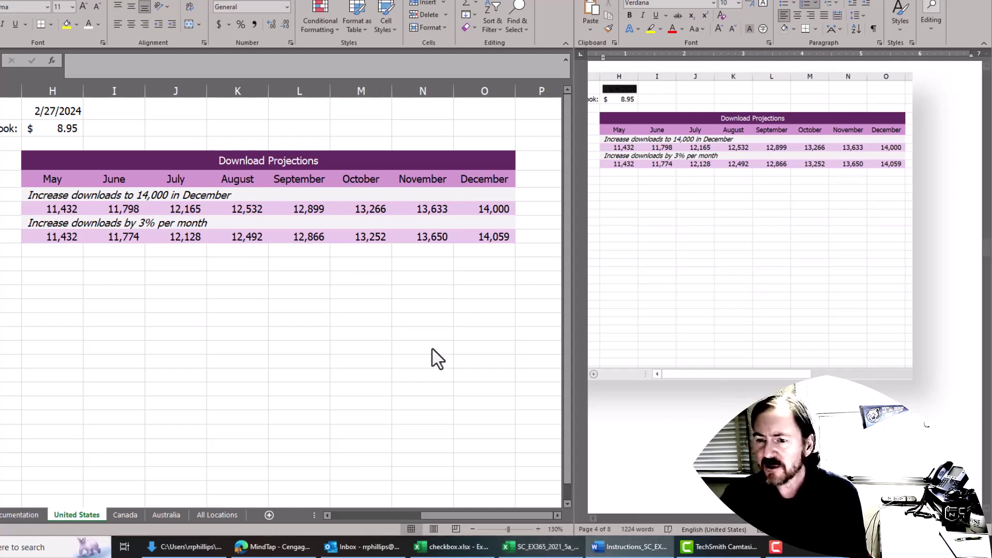
left_click_drag(31, 178, 394, 230)
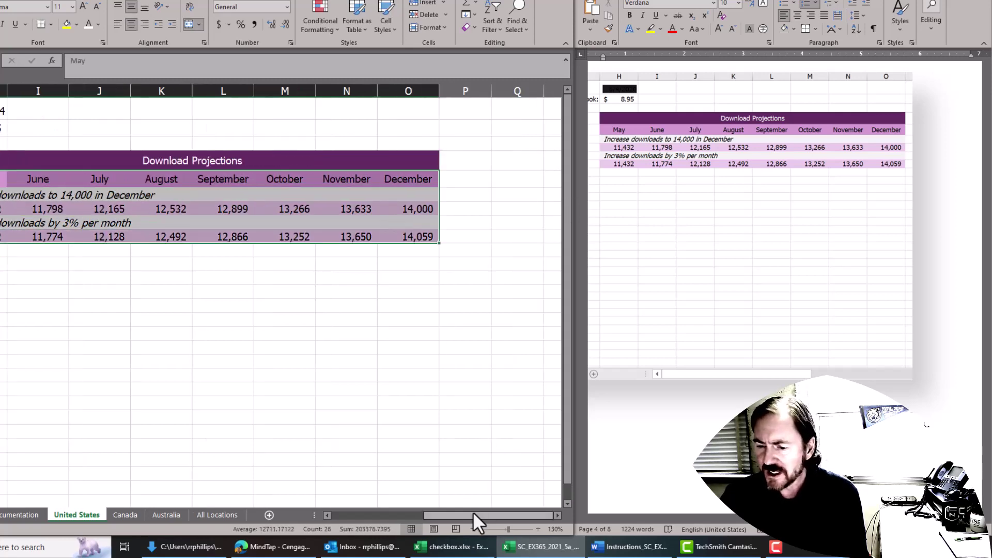
left_click_drag(473, 511, 501, 514)
left_click(355, 304)
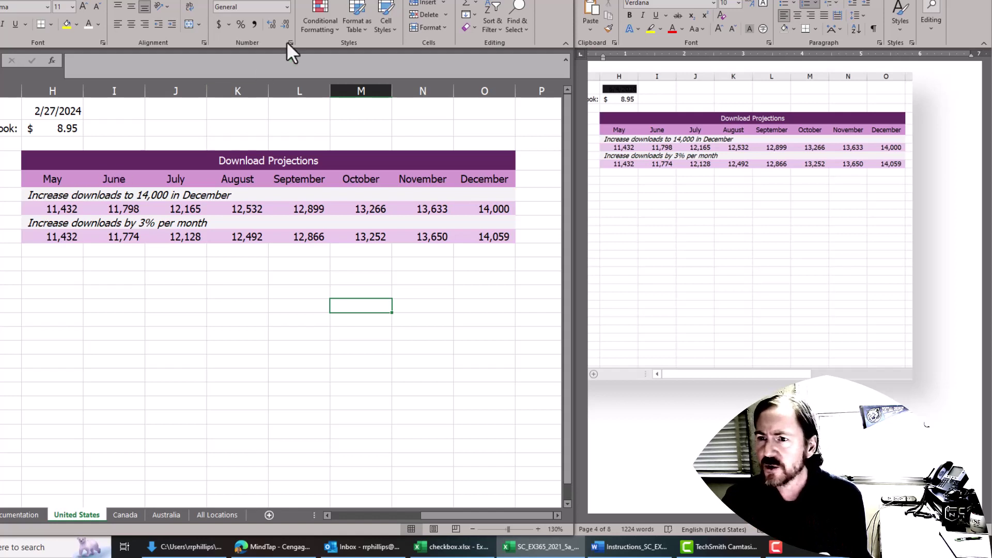
Show the Home Fill dropdown with its Series option
left_click(476, 14)
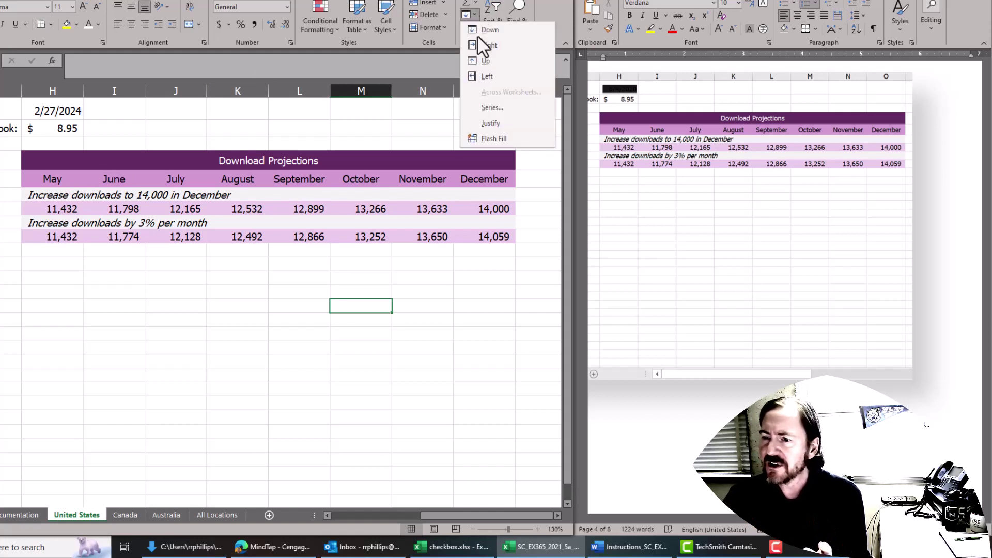
left_click(501, 299)
left_click(475, 14)
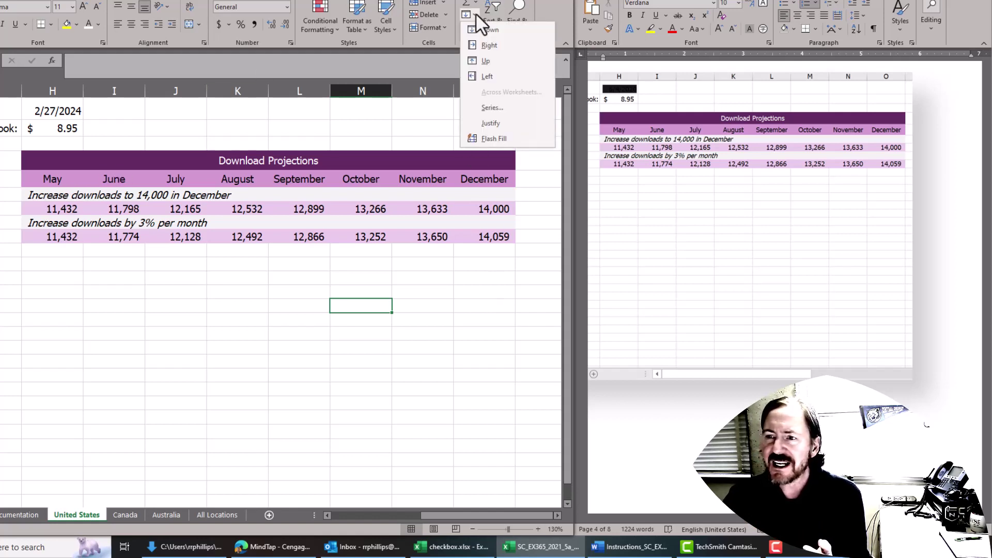